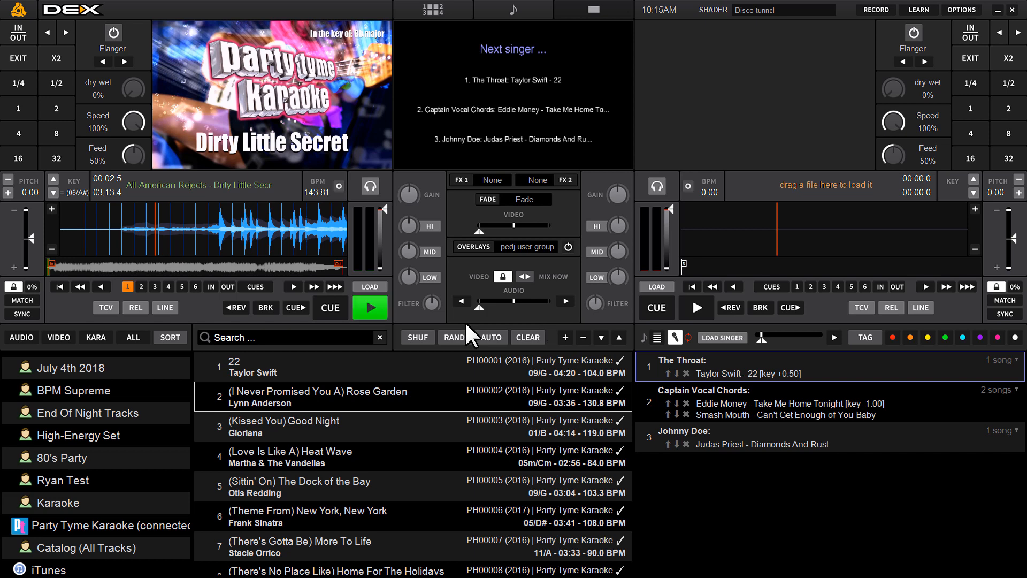
Browse the full catalog, then show the Karaoke playlist's tracks and select its first track
left_click(448, 369)
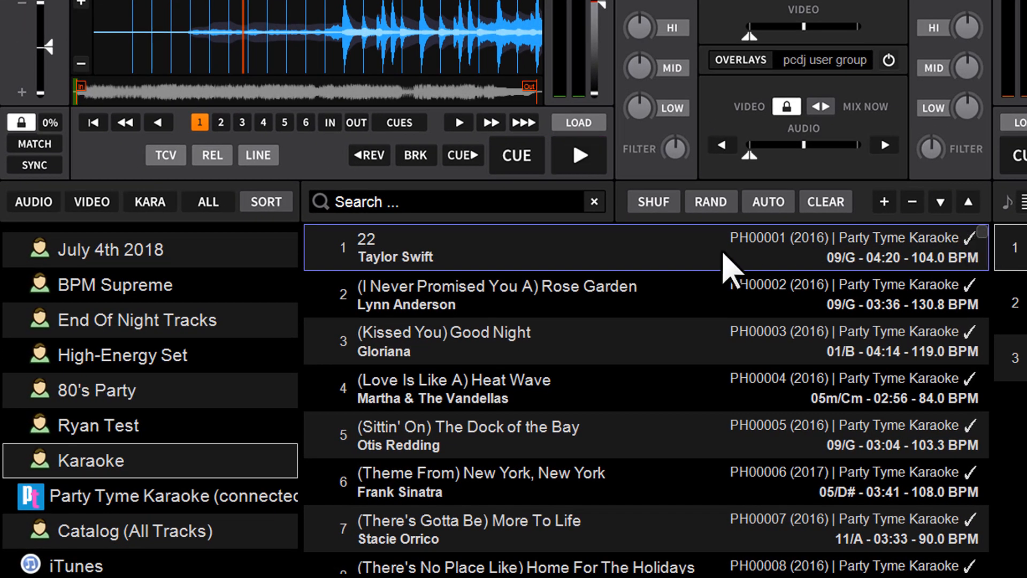
left_click(141, 533)
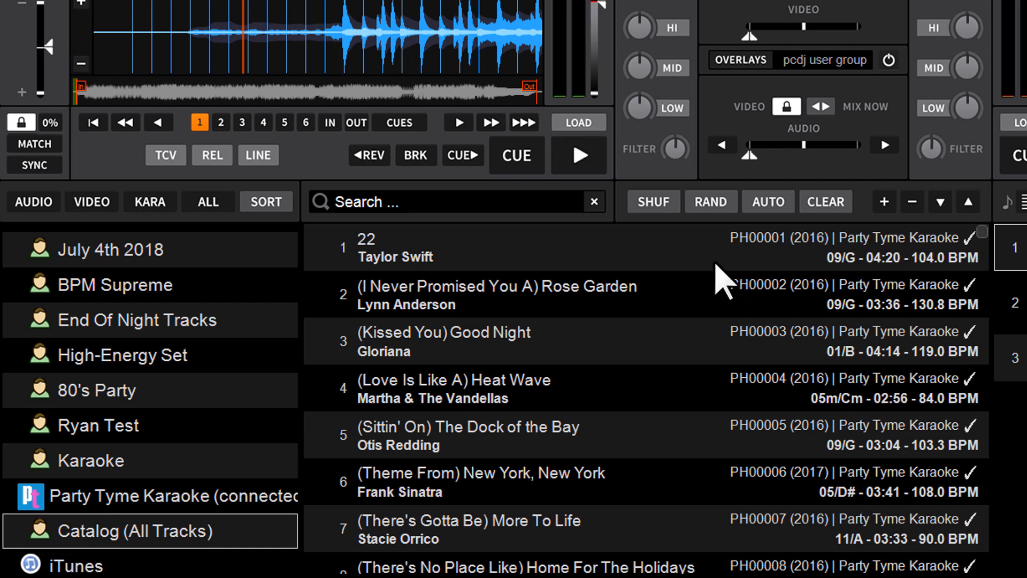
mouse_move(982, 233)
left_mouse_down()
mouse_move(999, 426)
mouse_move(993, 570)
left_mouse_up()
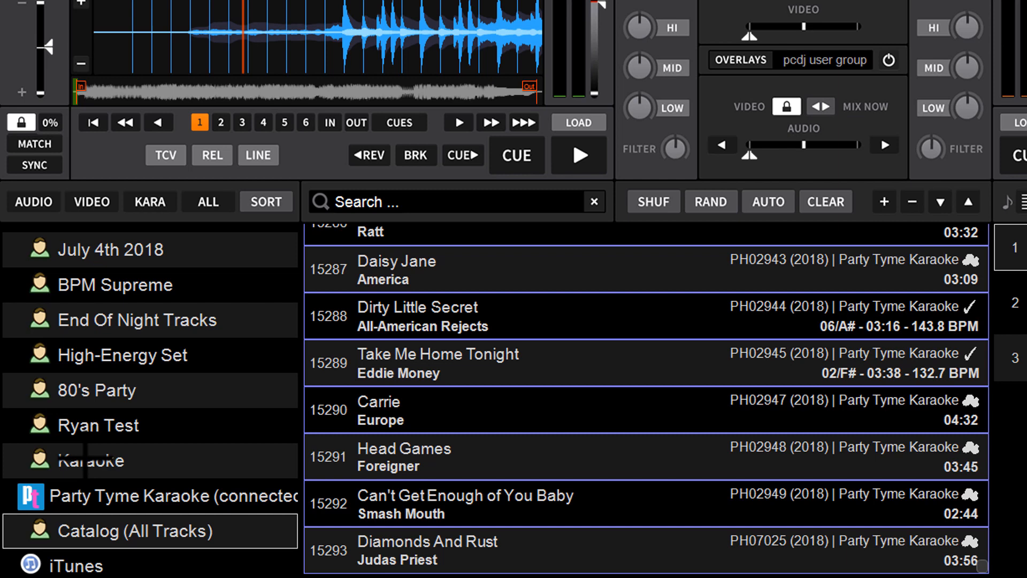
left_click(91, 460)
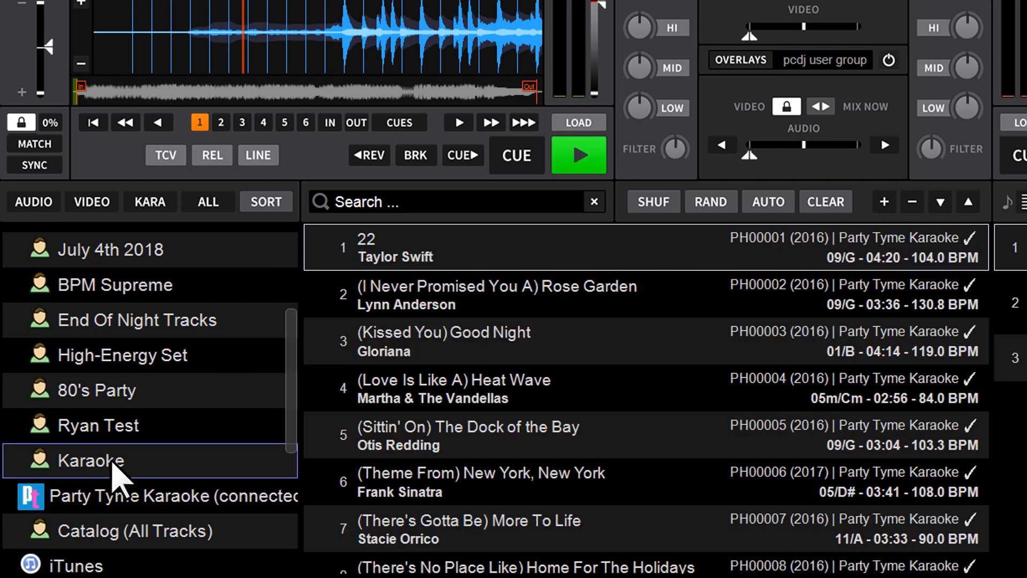
left_click(552, 266)
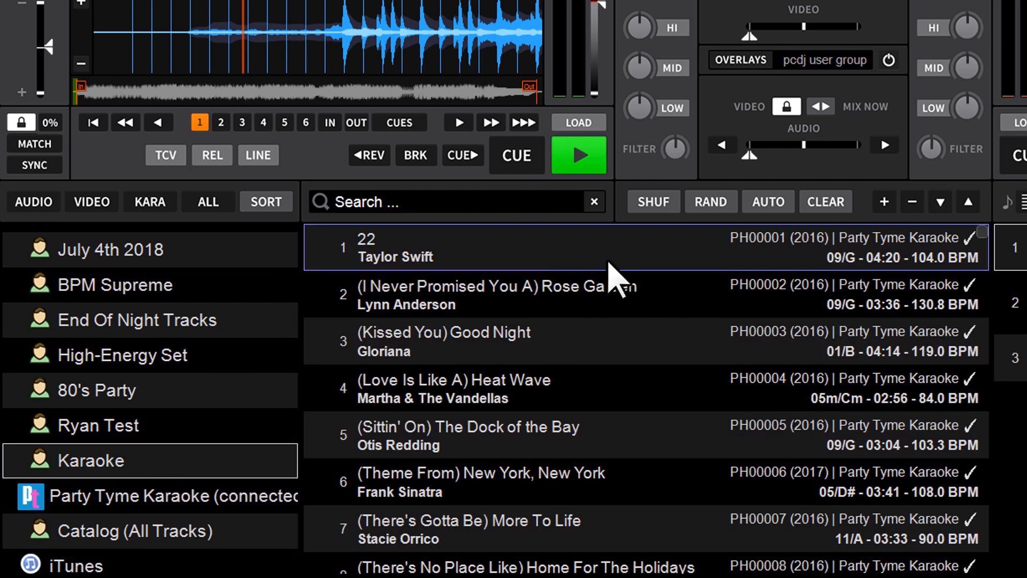
mouse_move(982, 234)
left_mouse_down()
mouse_move(984, 562)
mouse_move(995, 235)
left_mouse_up()
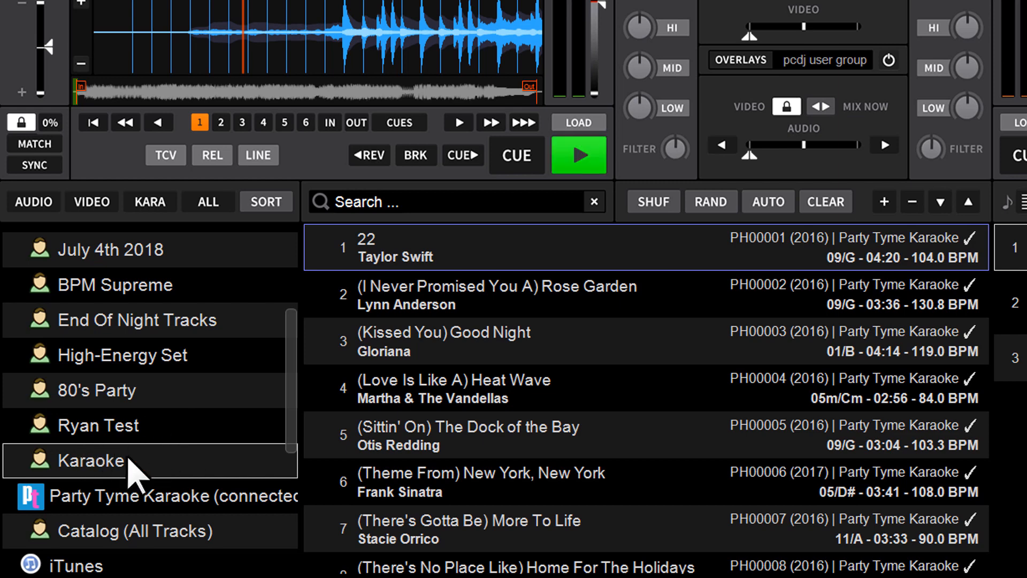
scroll(301, 393, "up", 3)
scroll(294, 345, "down", 1)
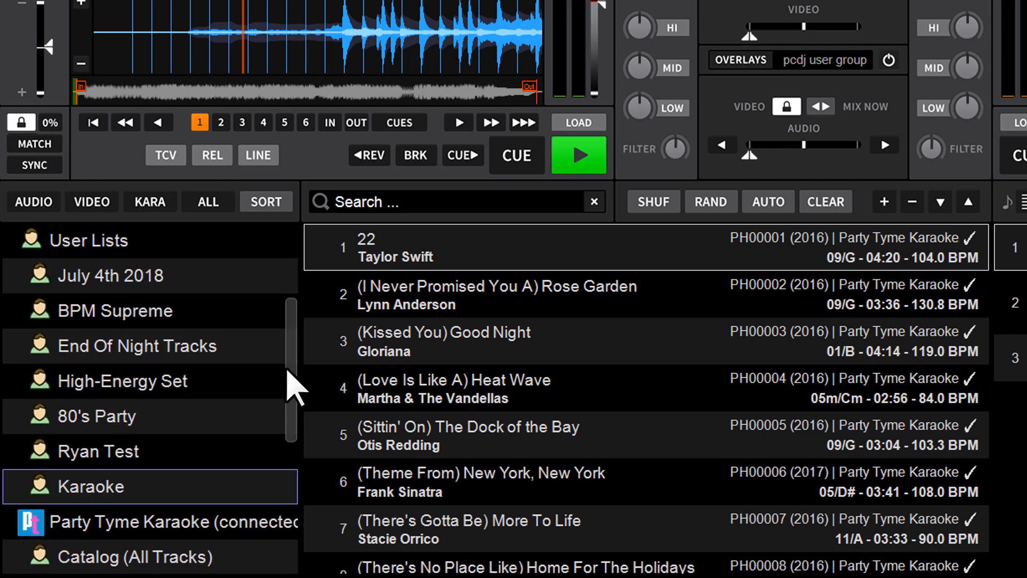
scroll(288, 377, "up", 1)
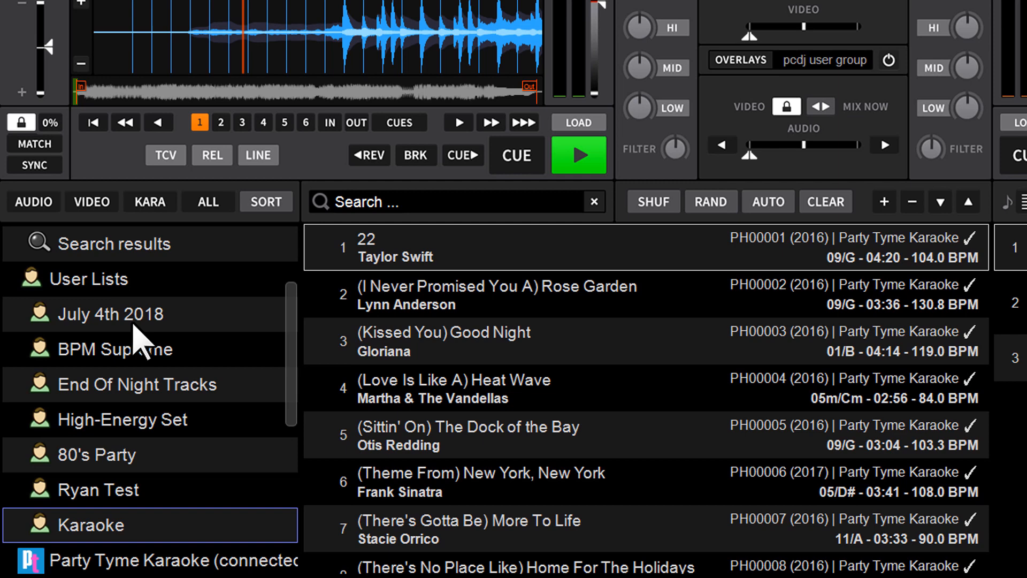
Export the Karaoke playlist as a CSV file named Karaoke to the Desktop
right_click(111, 330)
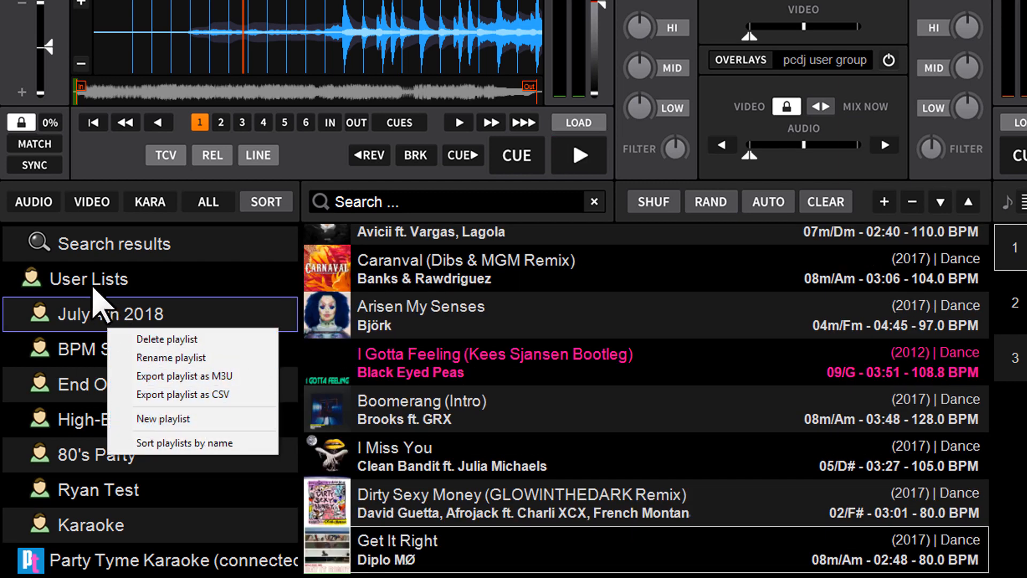
left_click(91, 549)
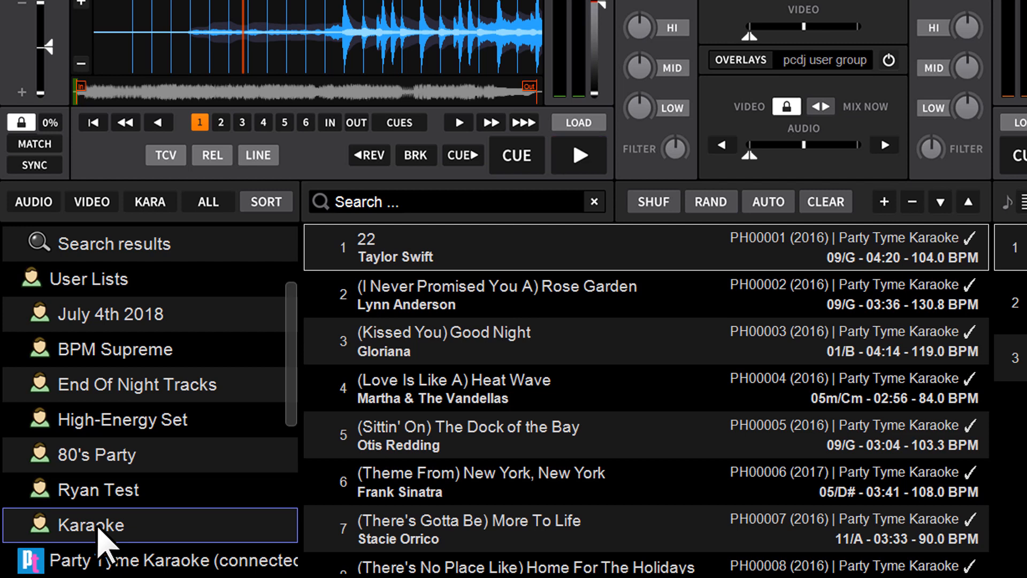
right_click(101, 530)
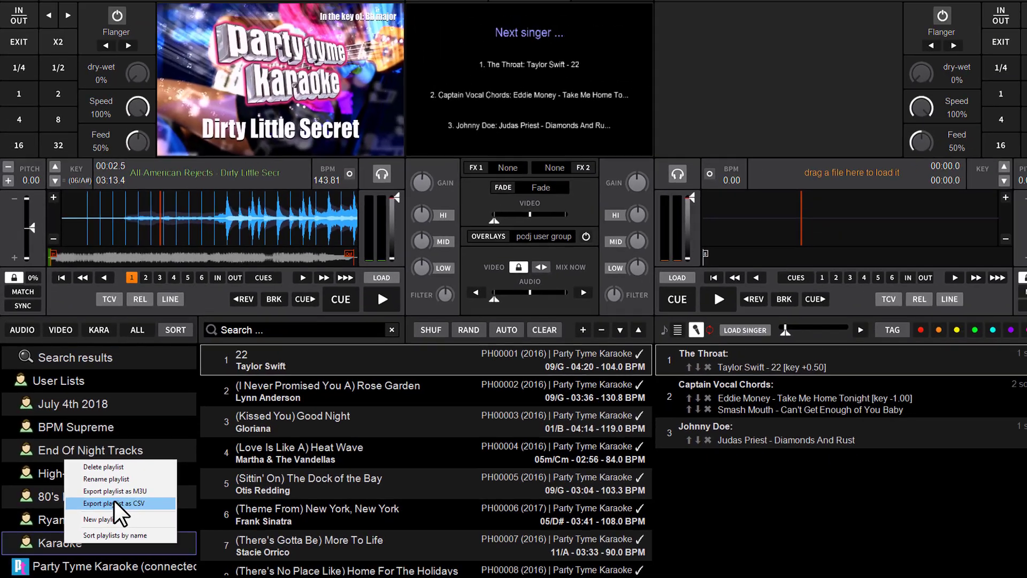
left_click(114, 503)
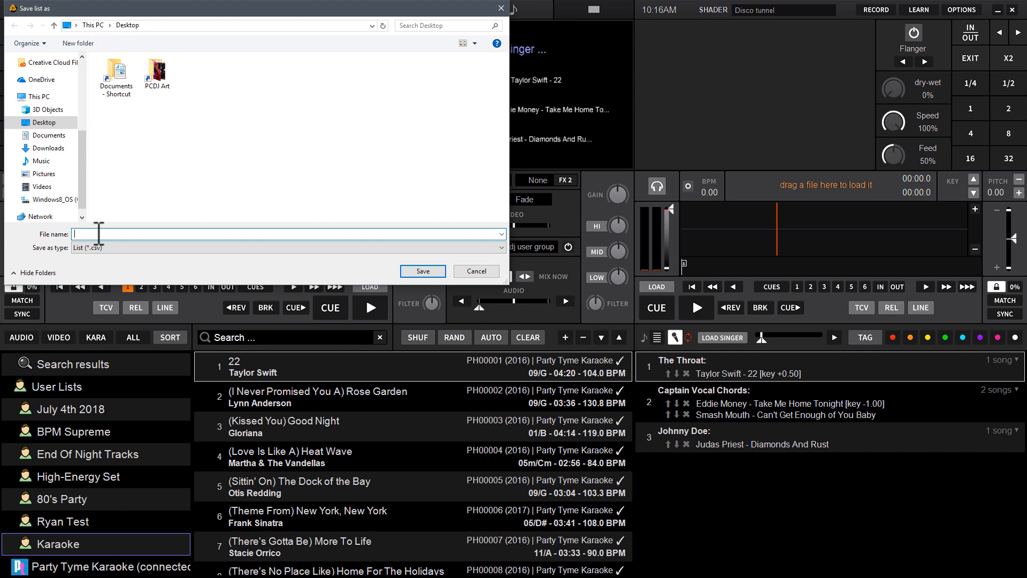
type("Karaoke")
key("Return")
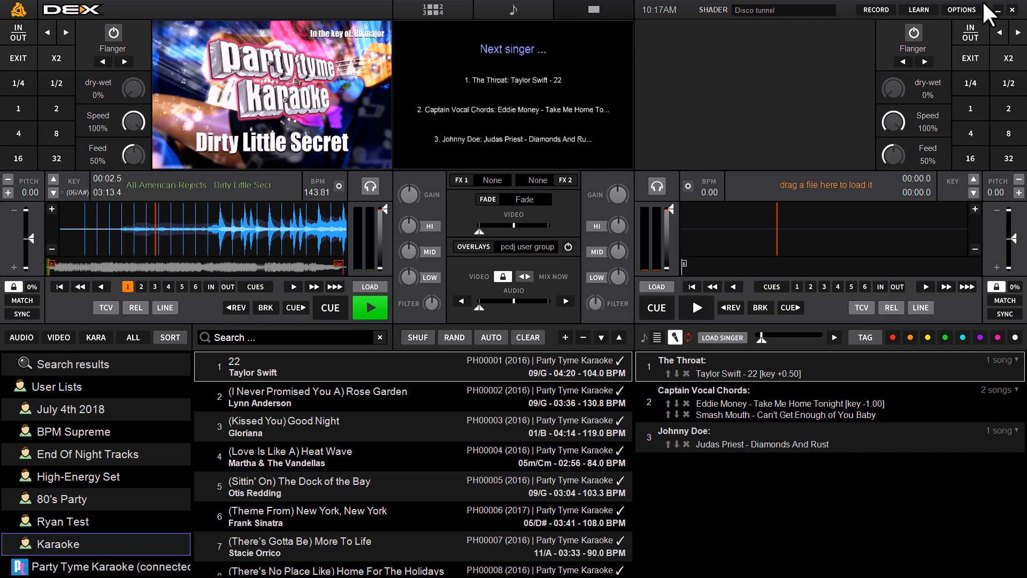
Minimize DEX, dismiss the Windows Defender window and reach Karaoke.csv on the desktop
left_click(998, 10)
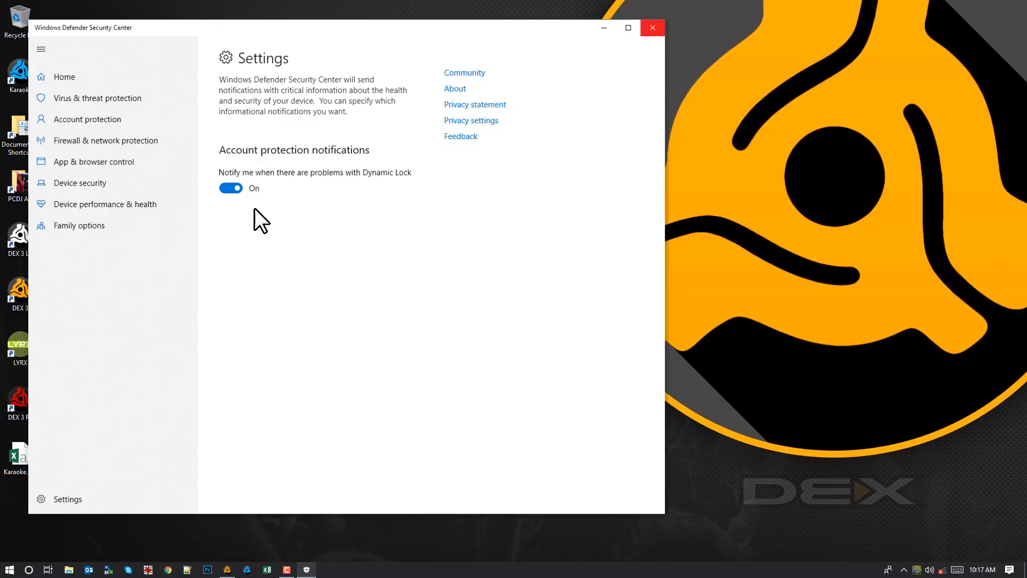
left_click(653, 29)
left_click_drag(23, 459, 303, 253)
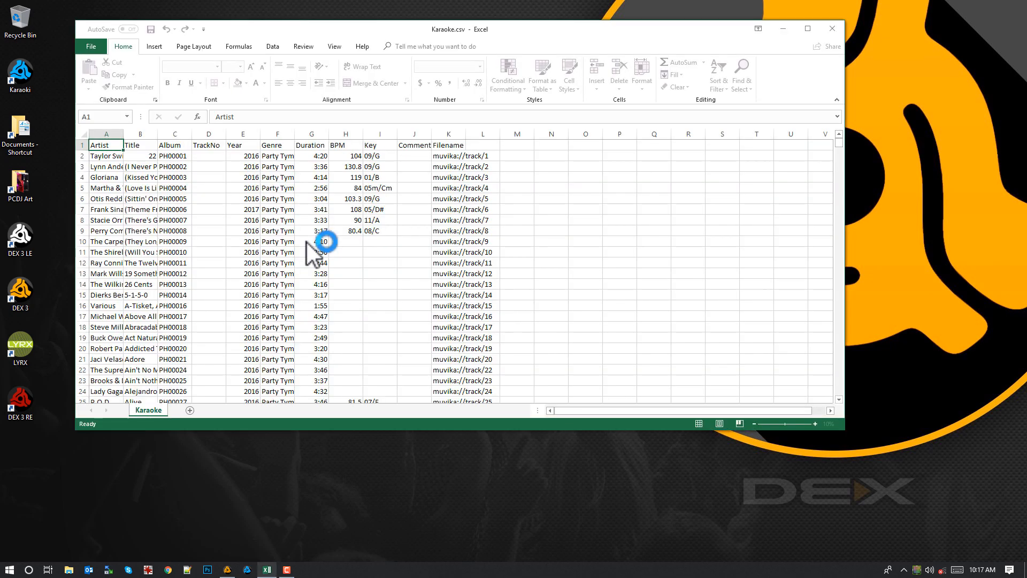
Maximize Excel and widen column A so the artist names fit
left_click(806, 31)
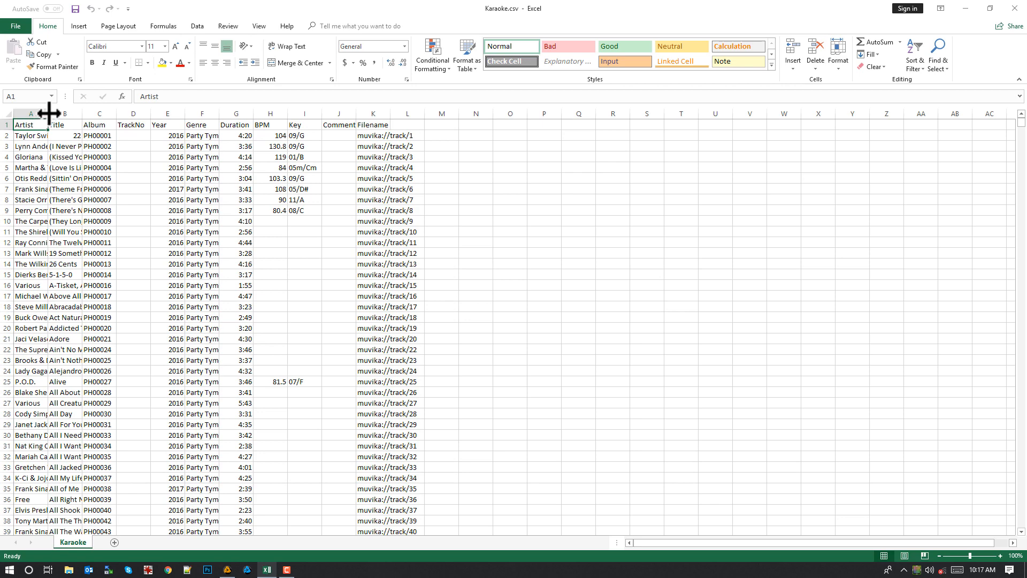
left_click_drag(48, 113, 292, 116)
left_click(259, 166)
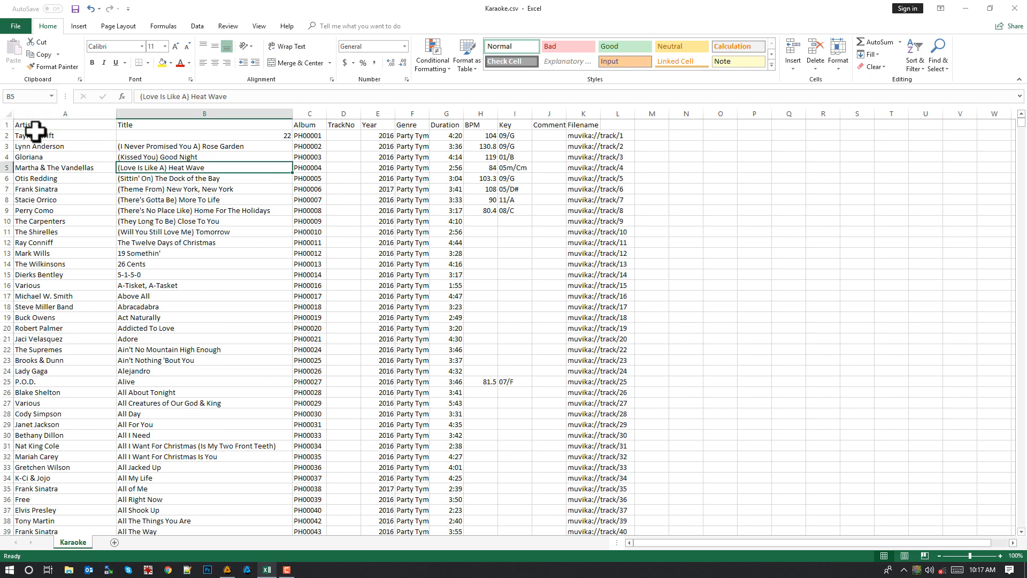
left_click(6, 124)
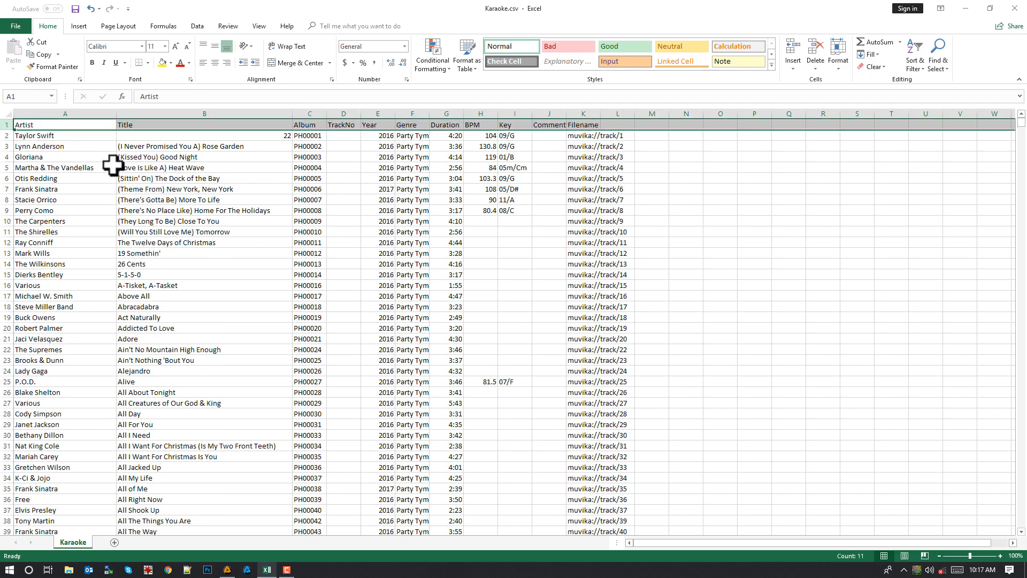
Inspect the Title cells and the Title and TrackNo headers in the sheet
left_click(76, 136)
left_click(216, 190)
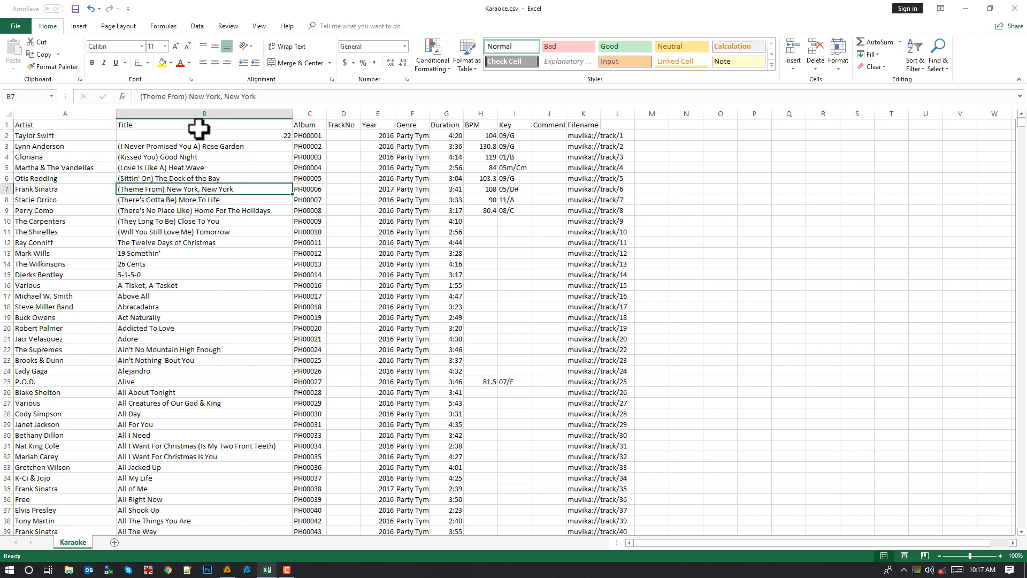
left_click(68, 124)
left_click(169, 128)
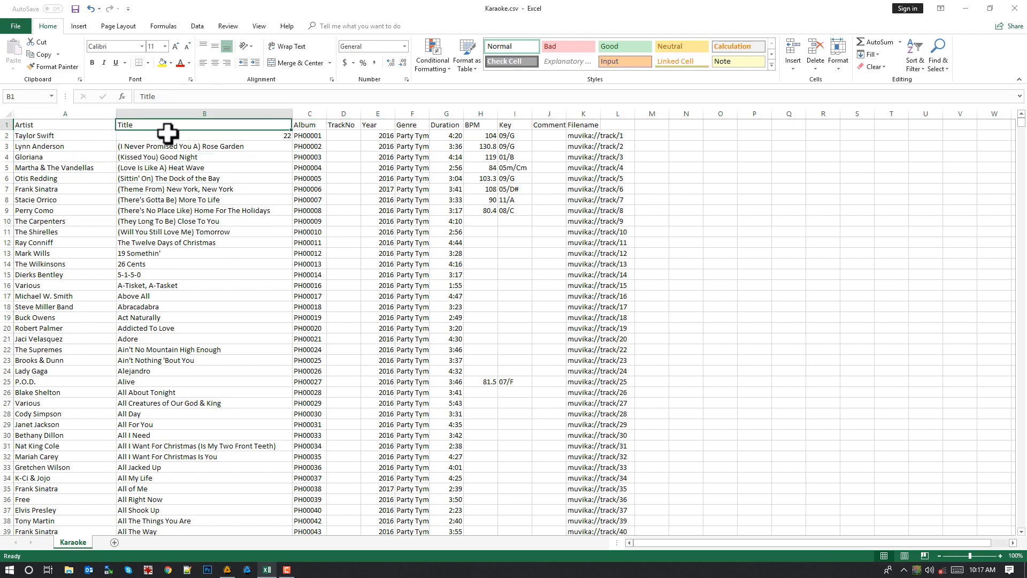
left_click(346, 126)
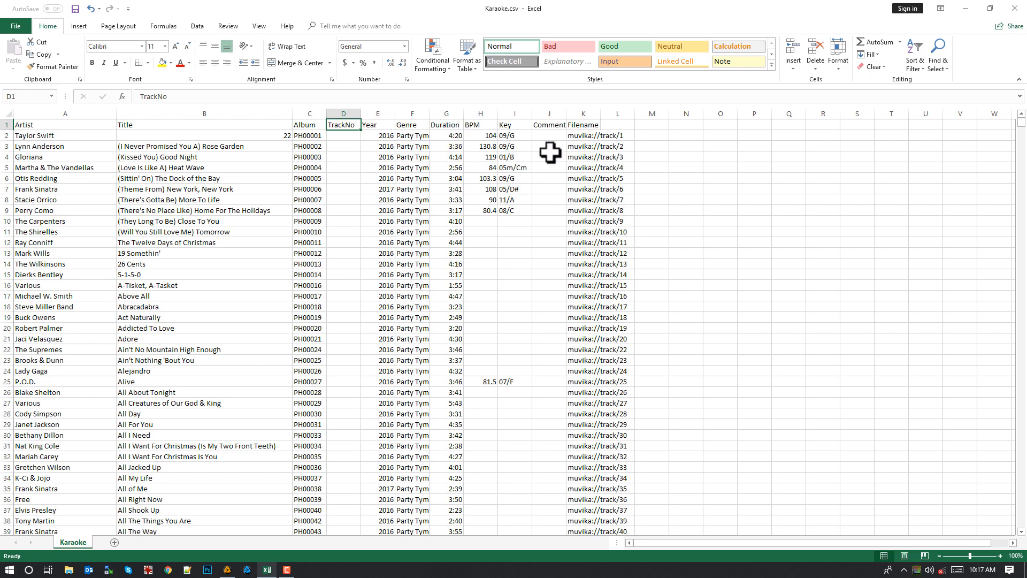
Delete columns D through K (TrackNo through Filename) so only Artist, Title, Album remain
left_click(343, 114)
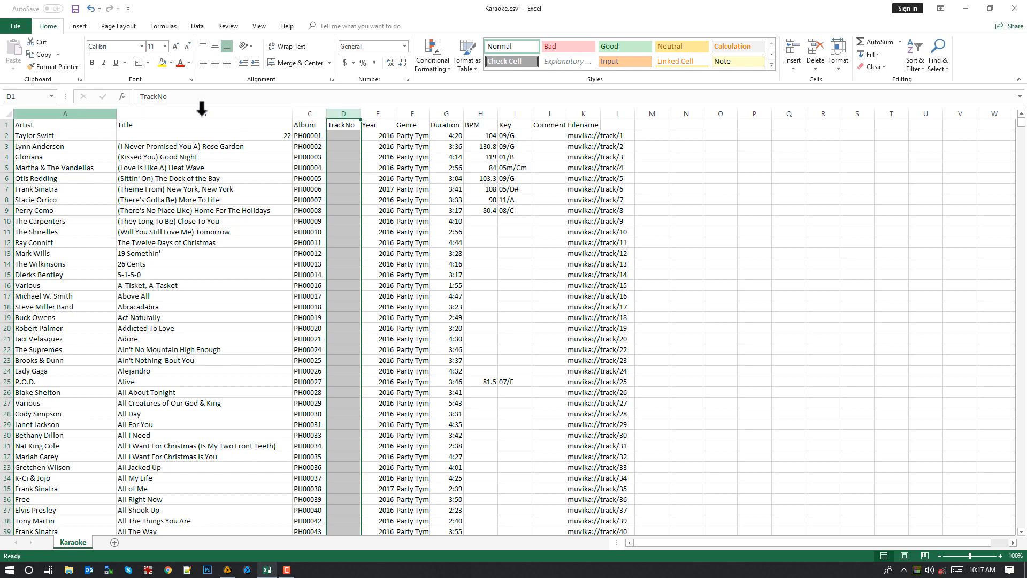
left_click(305, 124)
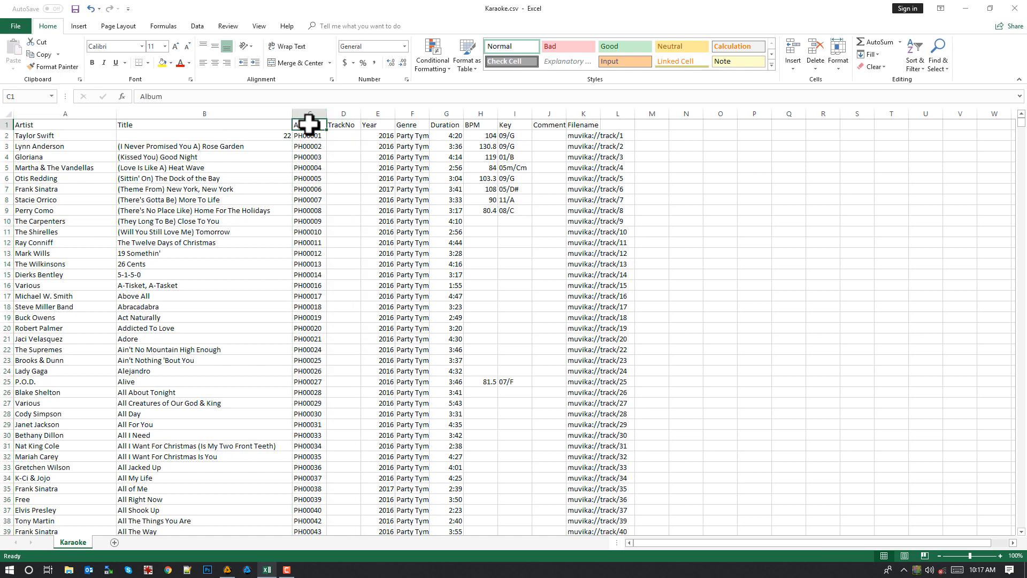
left_click_drag(343, 114, 610, 115)
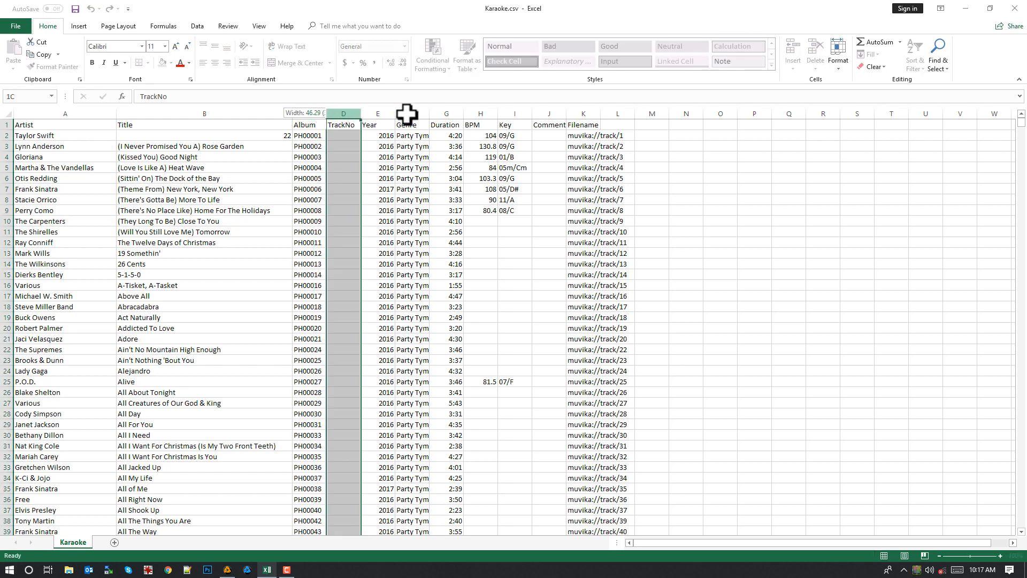
right_click(568, 129)
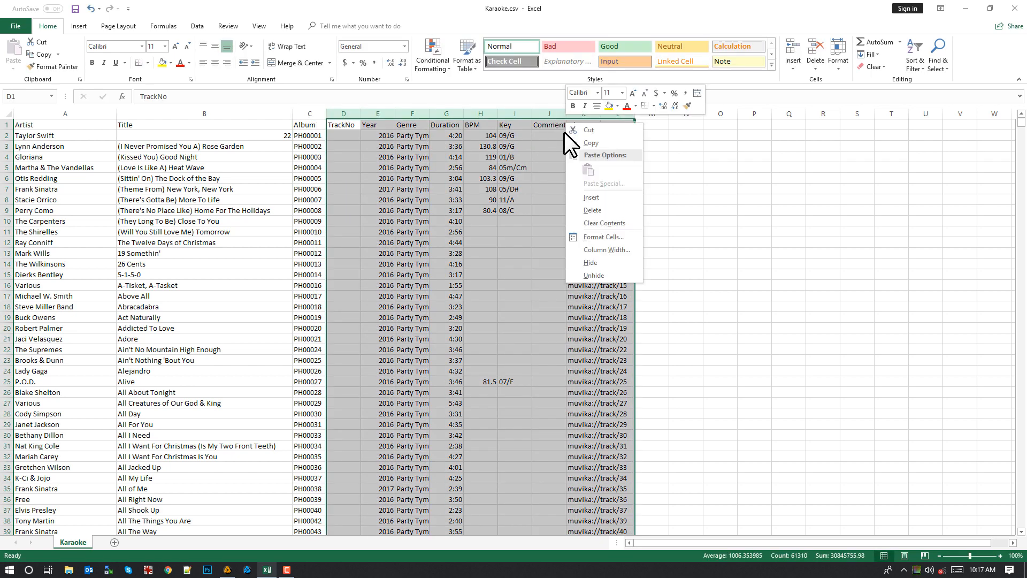
left_click(591, 210)
left_click(204, 167)
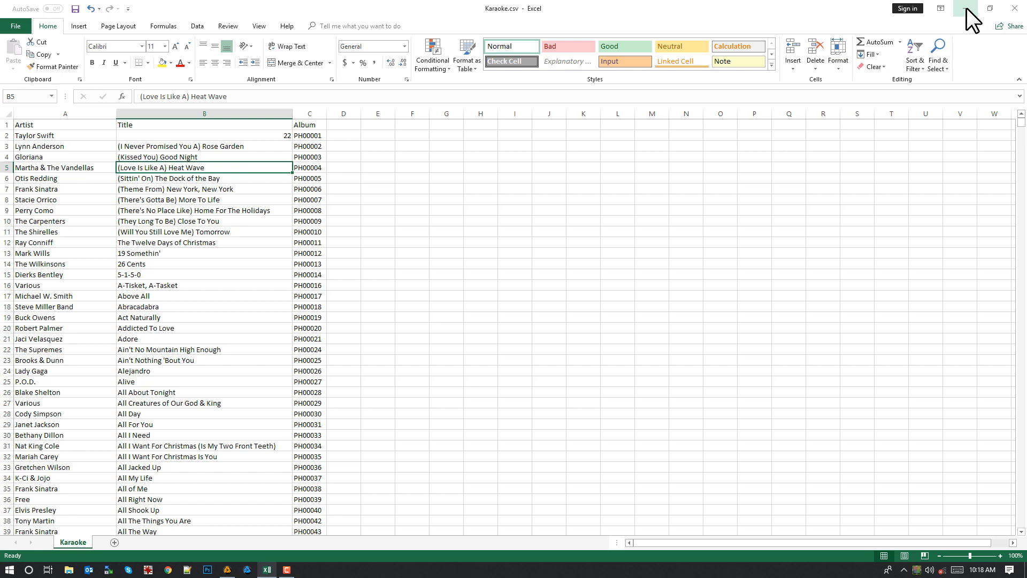
Switch back to DEX 3 on the taskbar
left_click(226, 570)
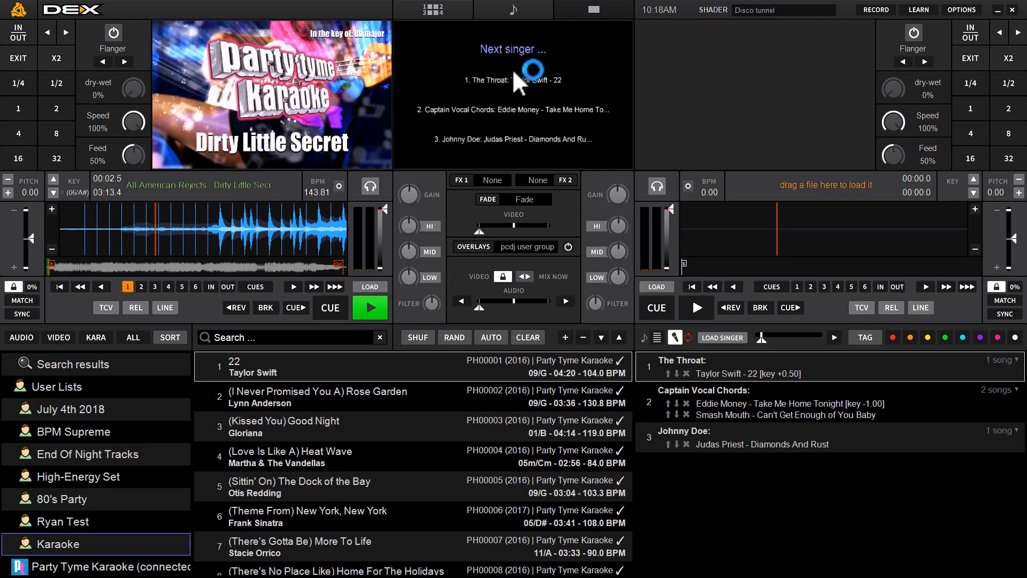